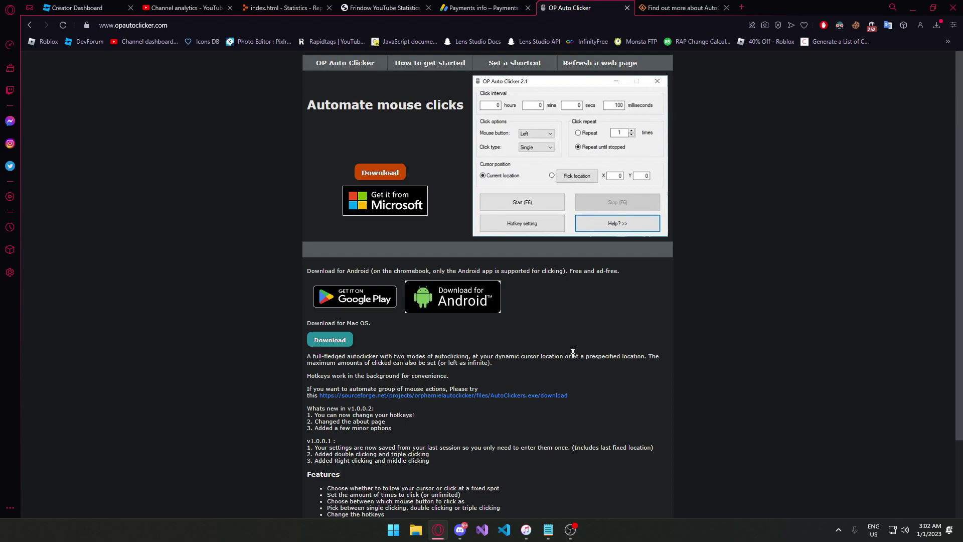
# Step: Switch to the SourceForge AutoClicker page and start downloading AutoClicker-3.0
pyautogui.click(681, 7)
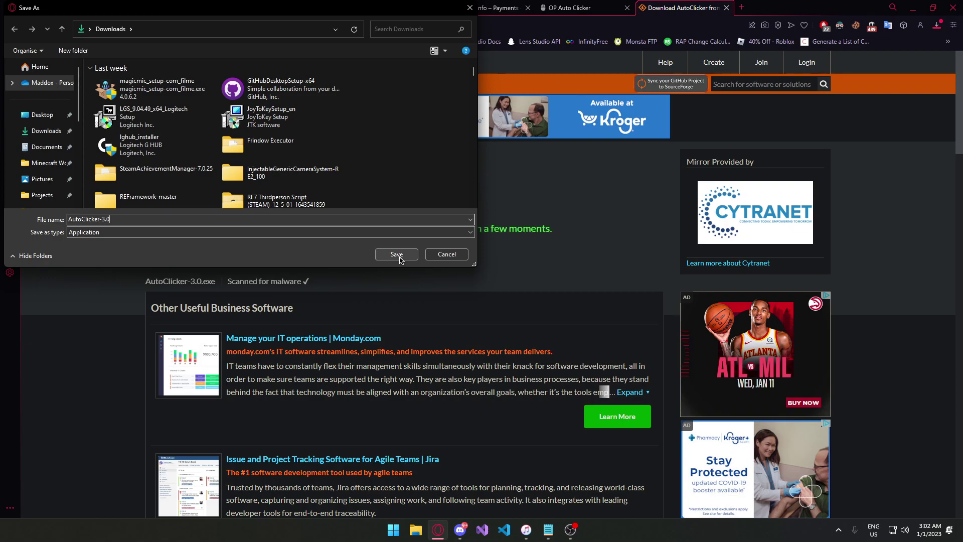
# Step: Save AutoClicker-3.0 to Downloads, launch it, and set the interval to 0 milliseconds
pyautogui.click(399, 257)
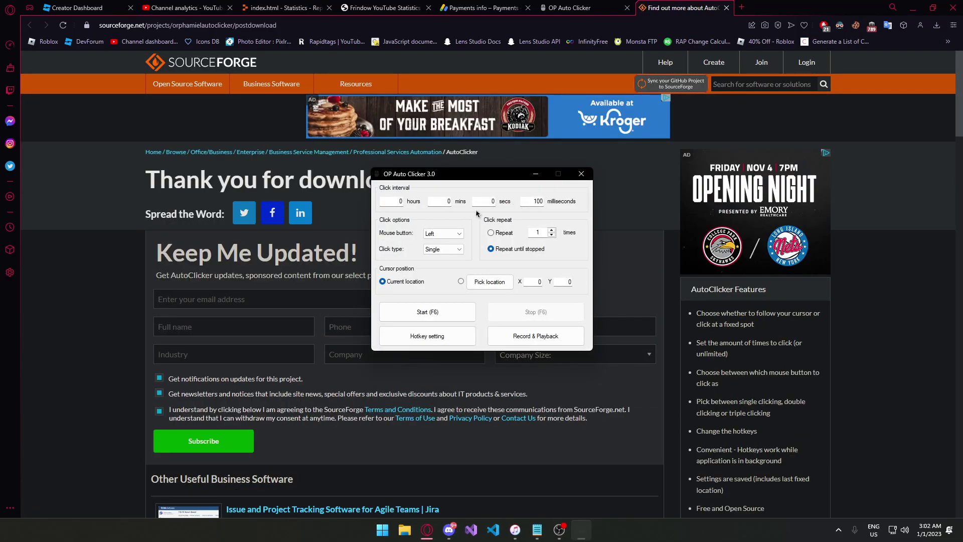
pyautogui.doubleClick(537, 201)
pyautogui.write('0')
pyautogui.click(613, 222)
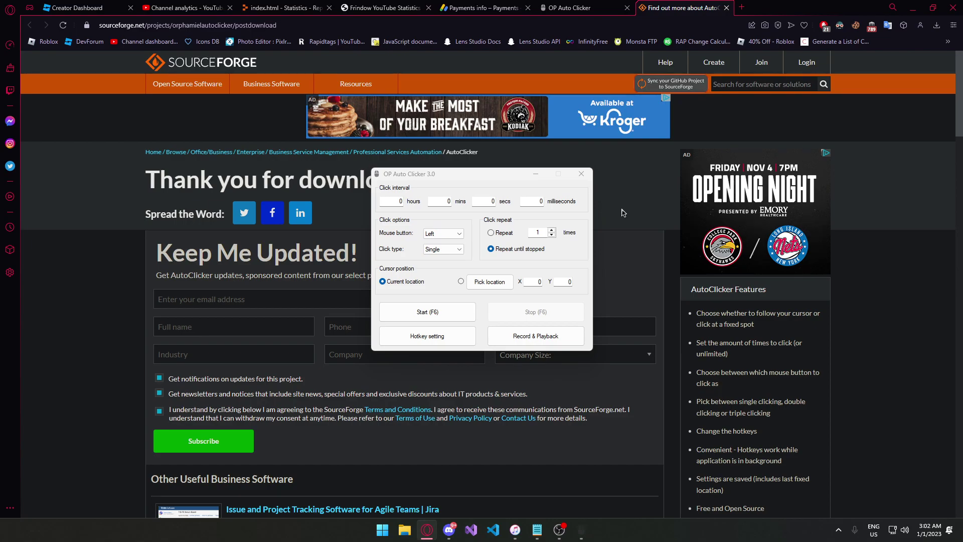
# Step: Search 'click per second test' in a new tab and open clickspeedtest.com
pyautogui.hotkey('ctrl', 't')
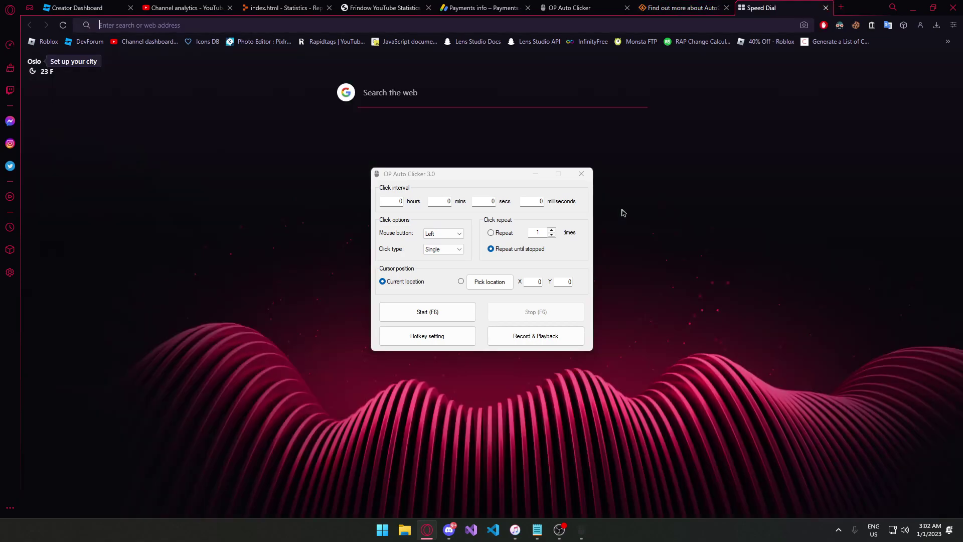
pyautogui.hotkey('ctrl', 'l')
pyautogui.press('Escape')
pyautogui.hotkey('ctrl', 'l')
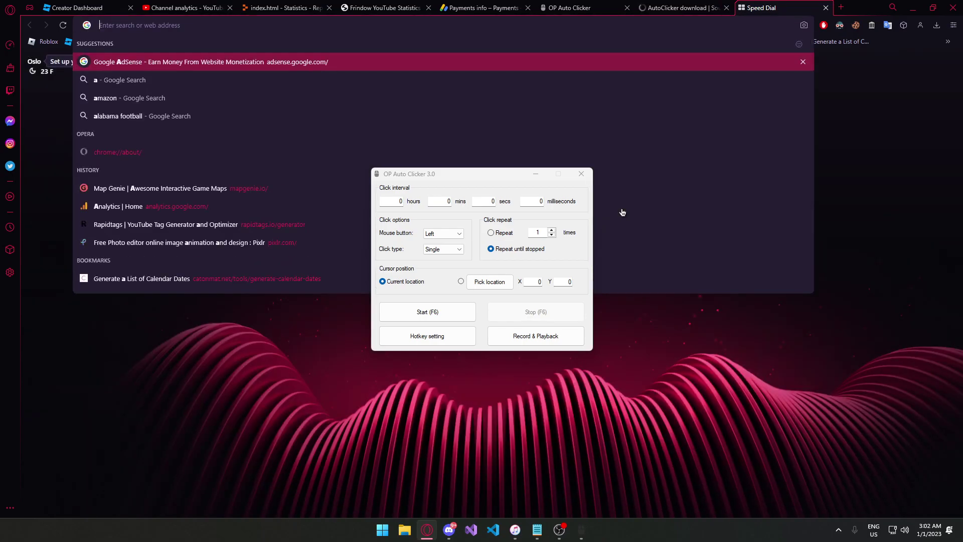
pyautogui.write('click per second test')
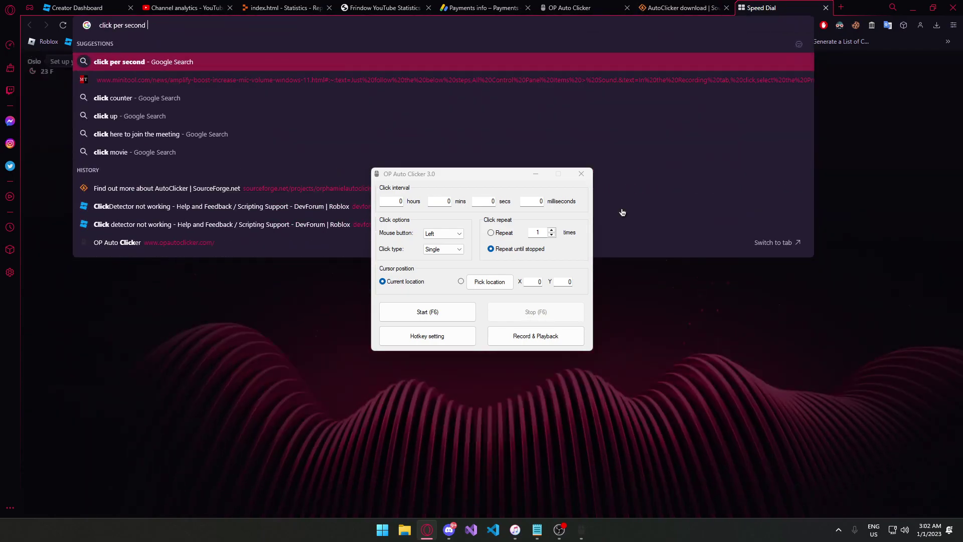
pyautogui.press('Return')
pyautogui.click(201, 160)
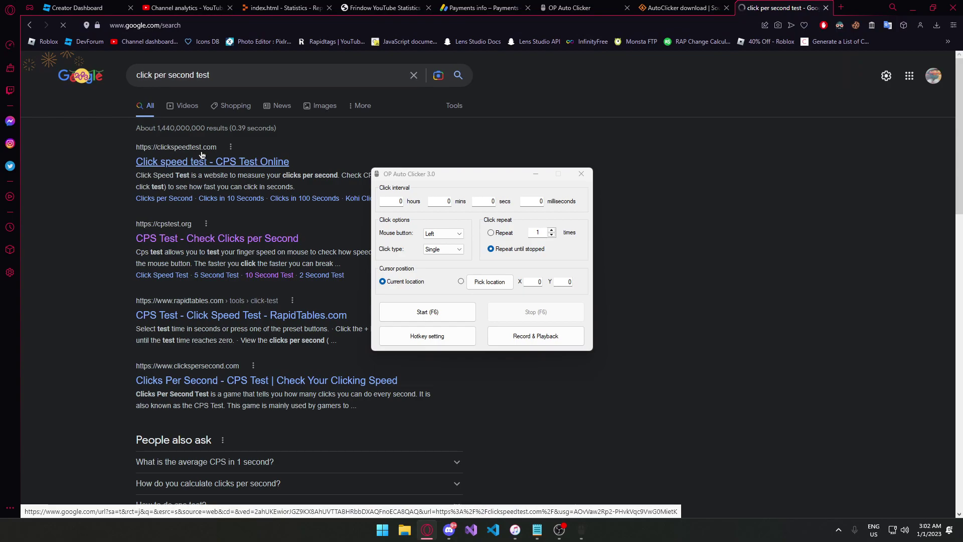
# Step: Move the clicker aside and run it with F6, scoring 220 clicks (44 CPS)
pyautogui.click(452, 180)
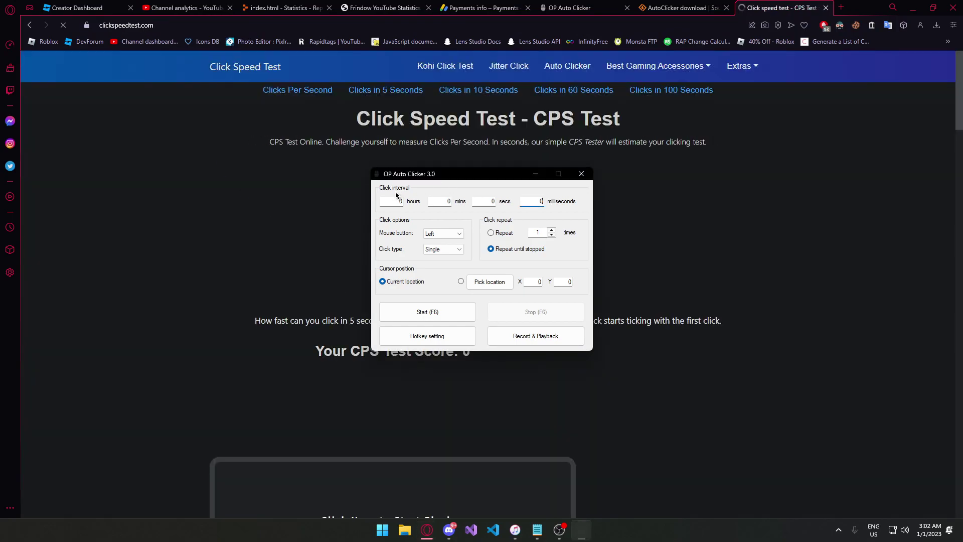
pyautogui.moveTo(451, 181)
pyautogui.mouseDown()
pyautogui.moveTo(296, 212)
pyautogui.moveTo(210, 213)
pyautogui.mouseUp()
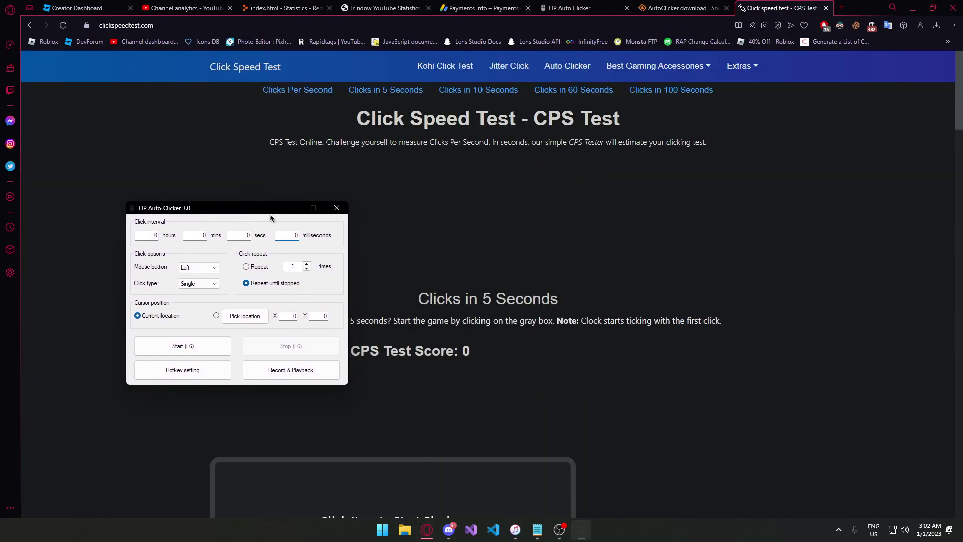
pyautogui.moveTo(270, 219); pyautogui.dragTo(146, 176)
pyautogui.scroll(-1, 391, 322)
pyautogui.scroll(-2, 391, 322)
pyautogui.press('F6')
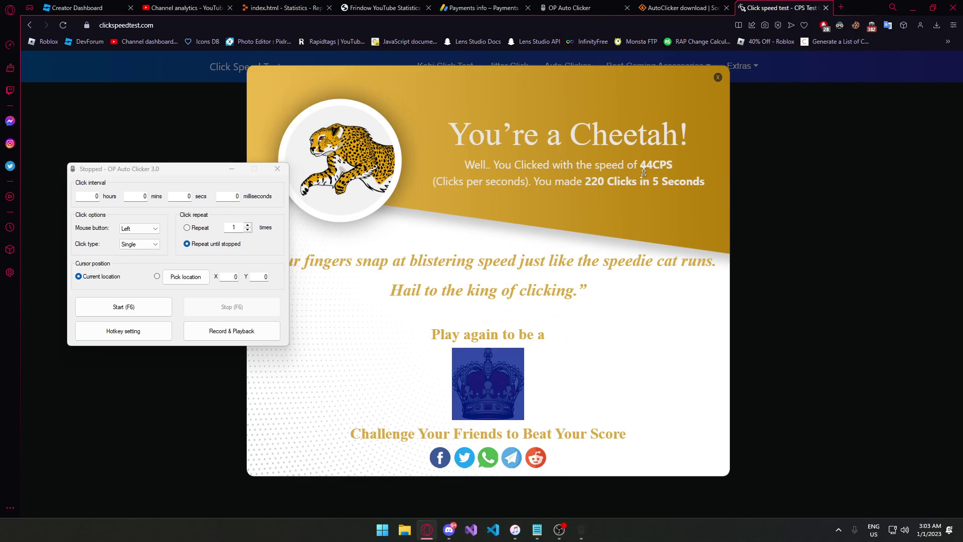
pyautogui.moveTo(584, 181); pyautogui.dragTo(636, 182)
pyautogui.click(508, 182)
pyautogui.moveTo(202, 170)
pyautogui.mouseDown()
pyautogui.moveTo(481, 187)
pyautogui.moveTo(443, 189)
pyautogui.mouseUp()
pyautogui.click(367, 348)
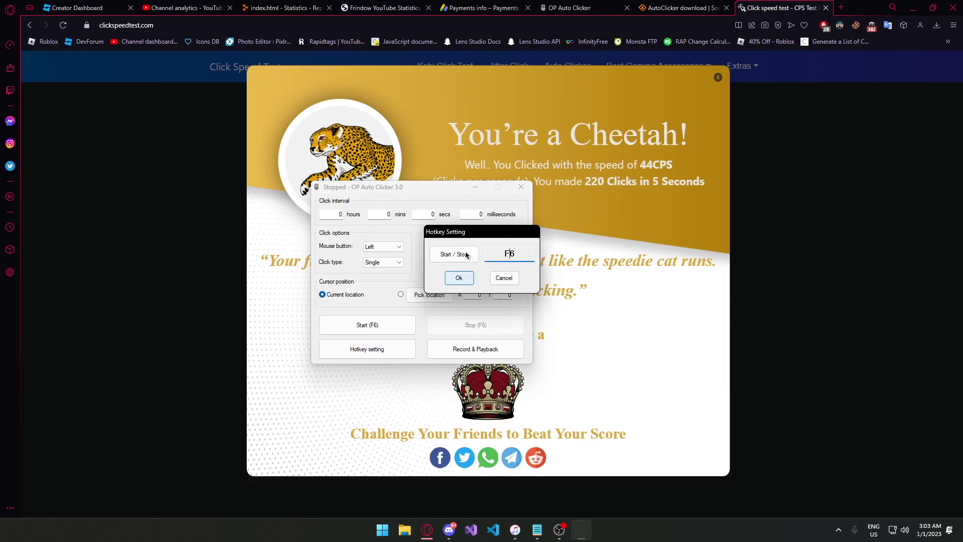
pyautogui.click(454, 253)
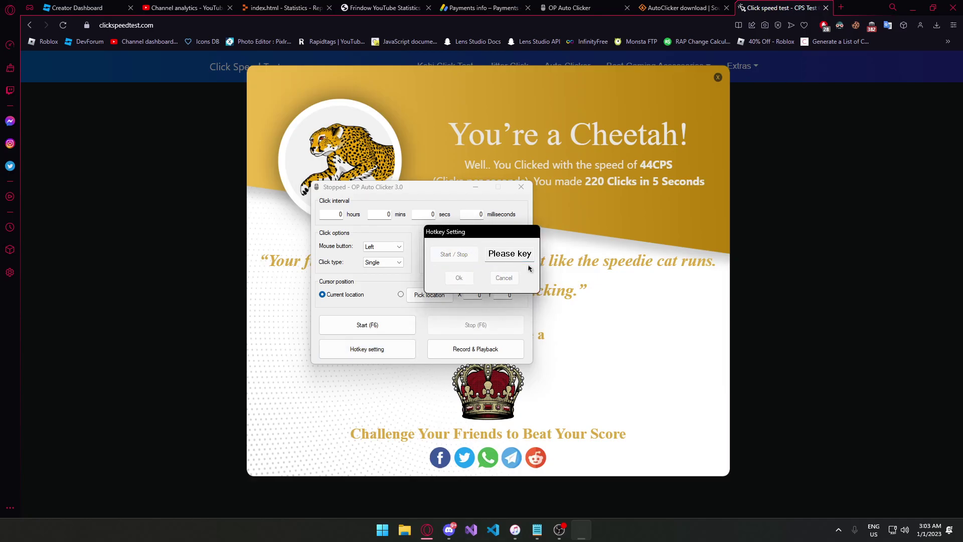
pyautogui.click(515, 256)
pyautogui.press('F5')
pyautogui.click(458, 278)
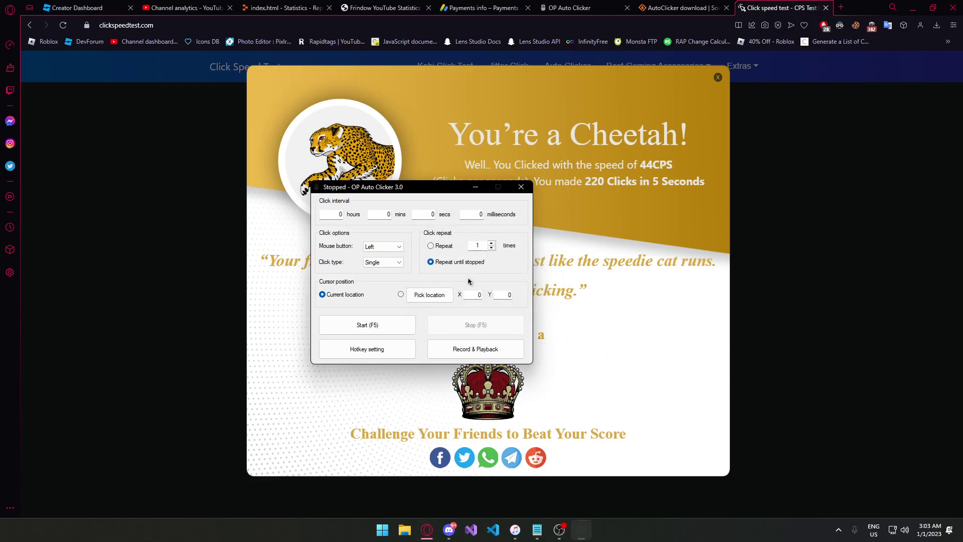
pyautogui.click(385, 346)
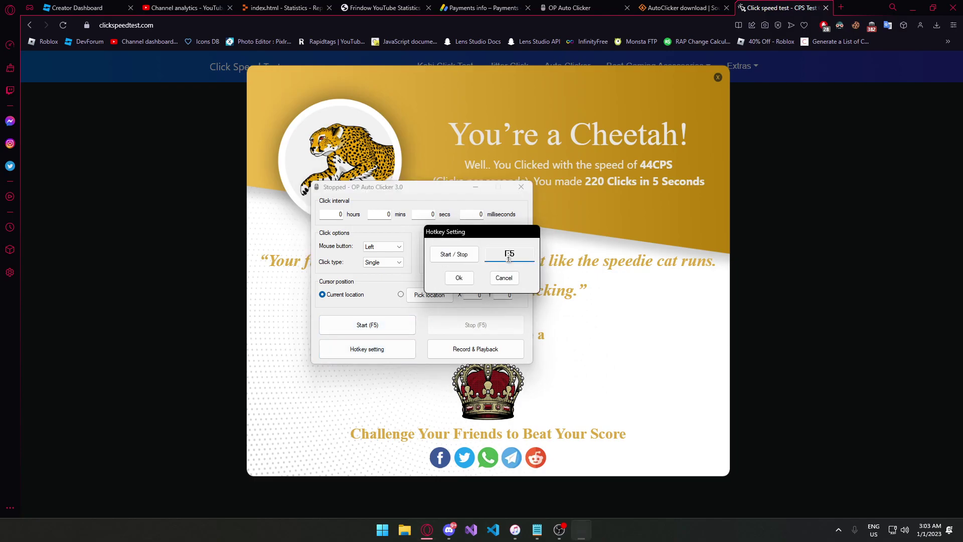
pyautogui.click(454, 255)
pyautogui.press('F6')
pyautogui.click(458, 278)
pyautogui.moveTo(452, 187); pyautogui.dragTo(570, 141)
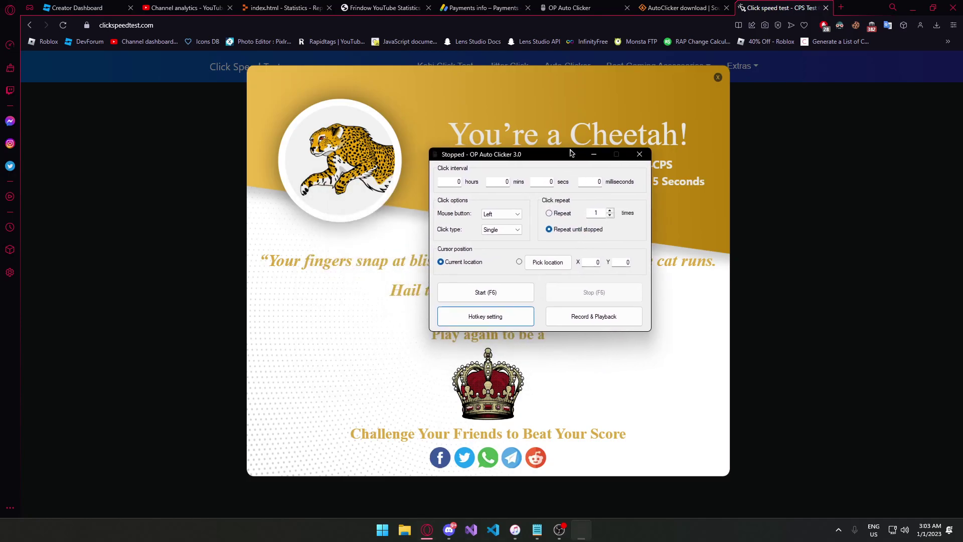
# Step: Run the clicker at fixed point X 0, Y 0, stop with F6, then revert to Current location
pyautogui.click(519, 250)
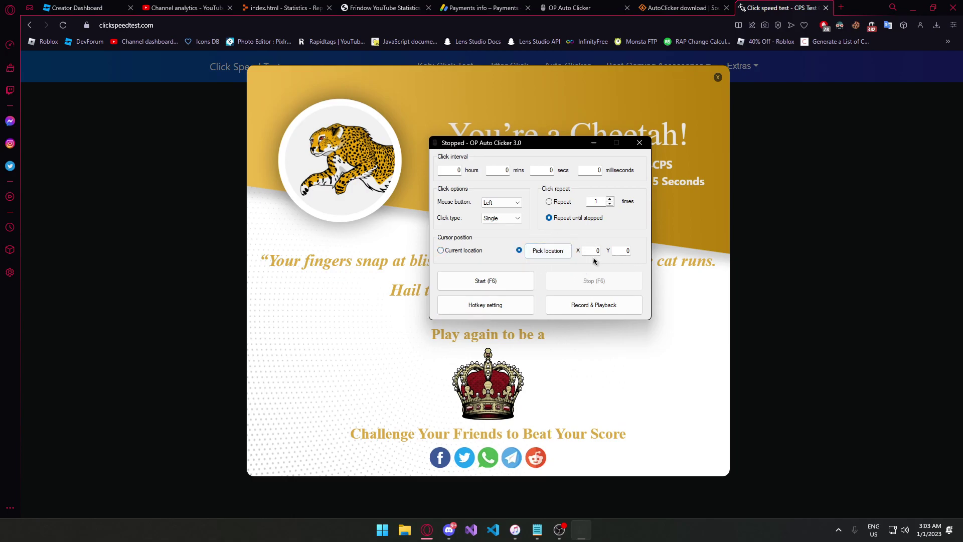
pyautogui.click(625, 251)
pyautogui.click(596, 251)
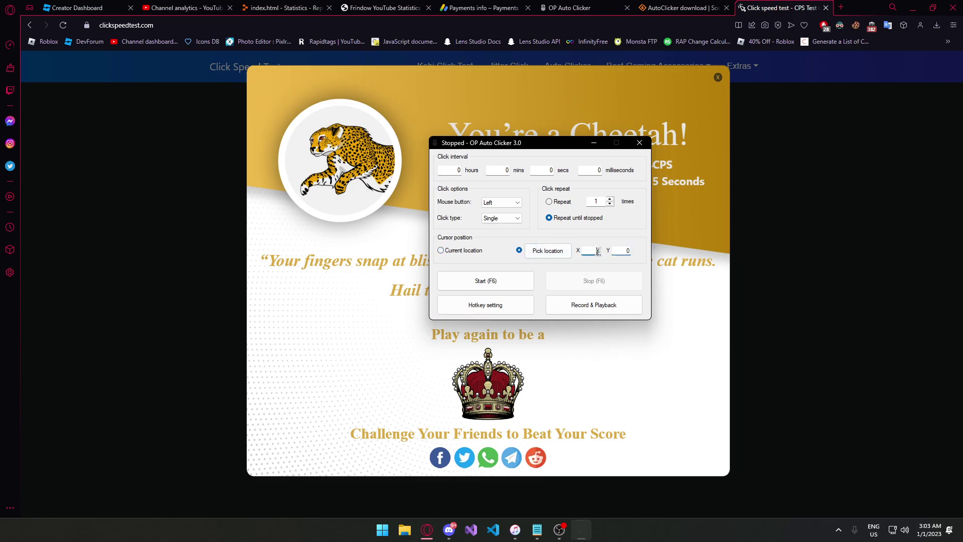
pyautogui.click(500, 283)
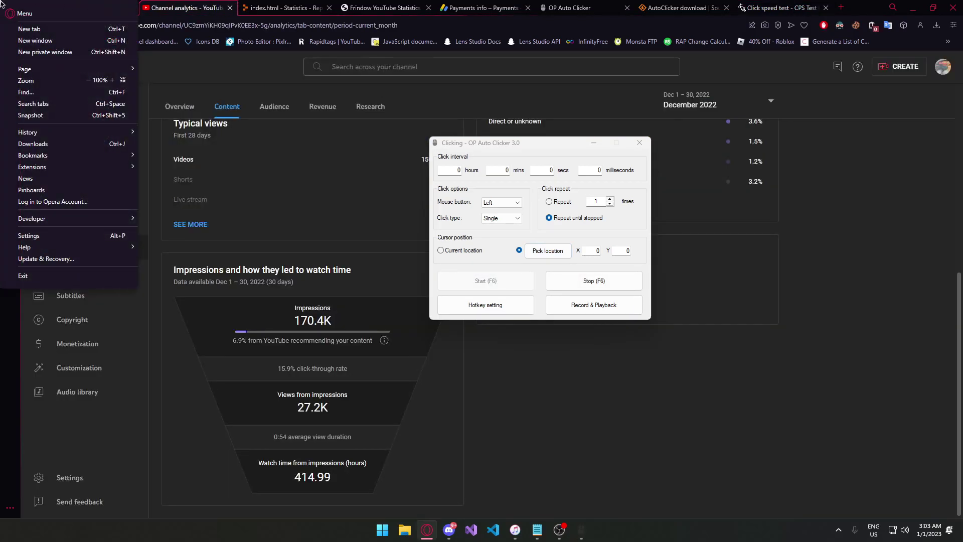
pyautogui.press('F6')
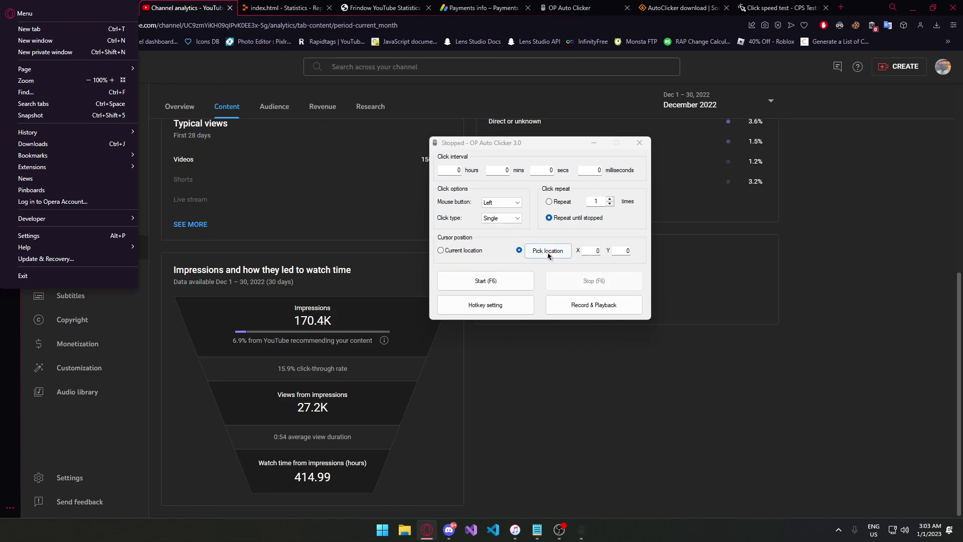
pyautogui.click(458, 250)
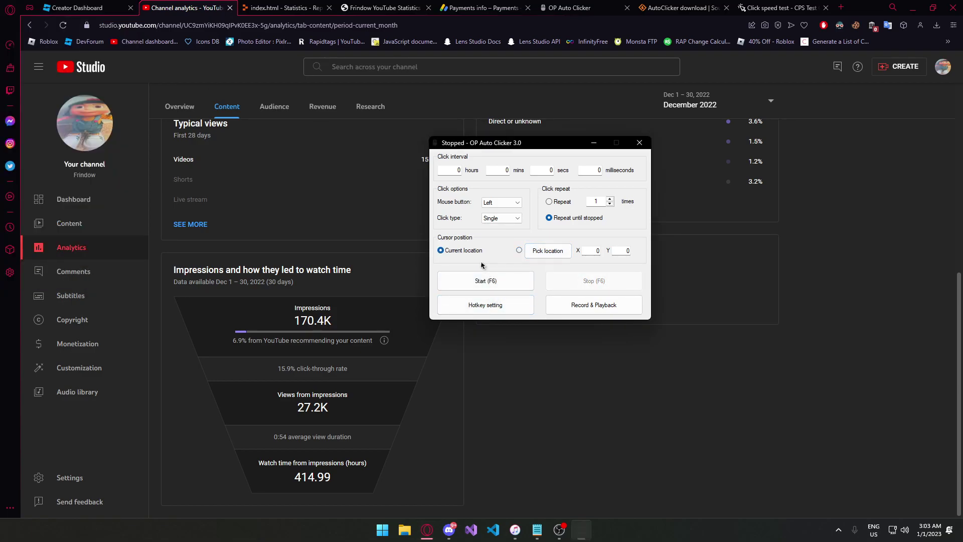
# Step: Record a set of clicks in Record & Playback mode from a new tab
pyautogui.hotkey('ctrl', 't')
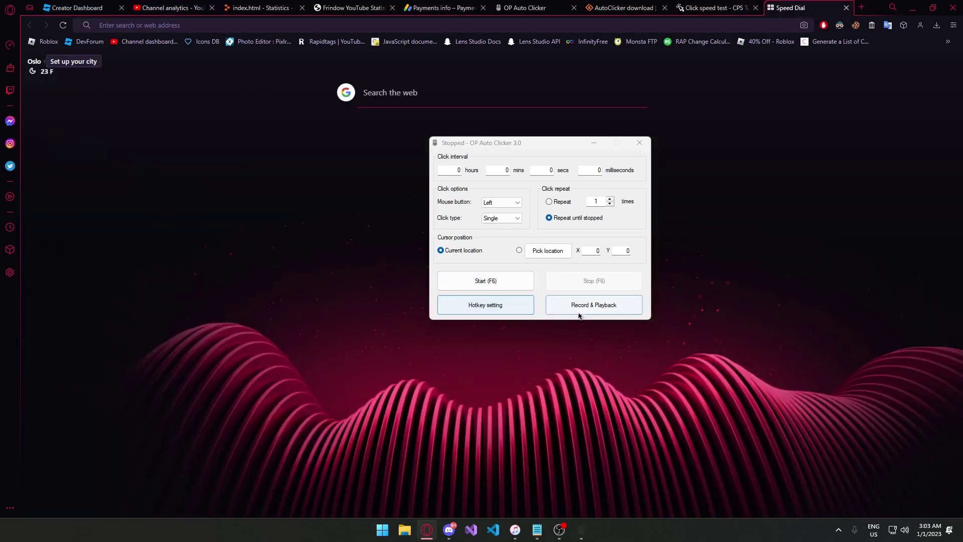
pyautogui.click(594, 304)
pyautogui.click(482, 271)
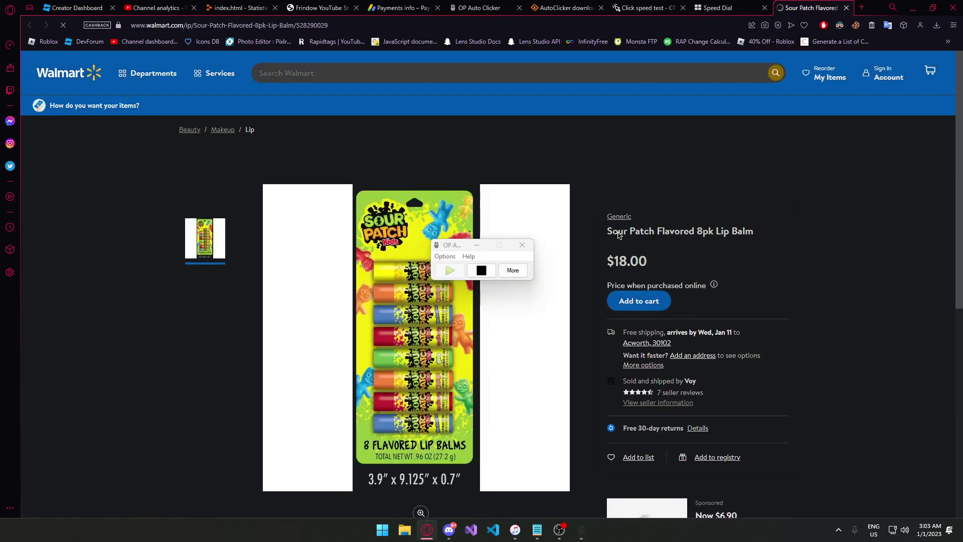
pyautogui.click(482, 271)
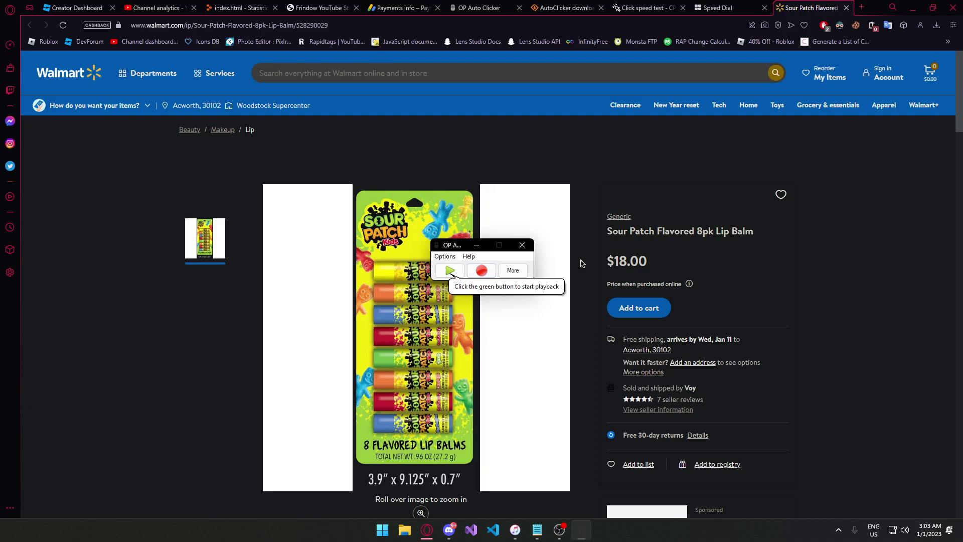
# Step: Play back the recorded clicks on the Walmart page, then close OP Auto Clicker
pyautogui.click(451, 270)
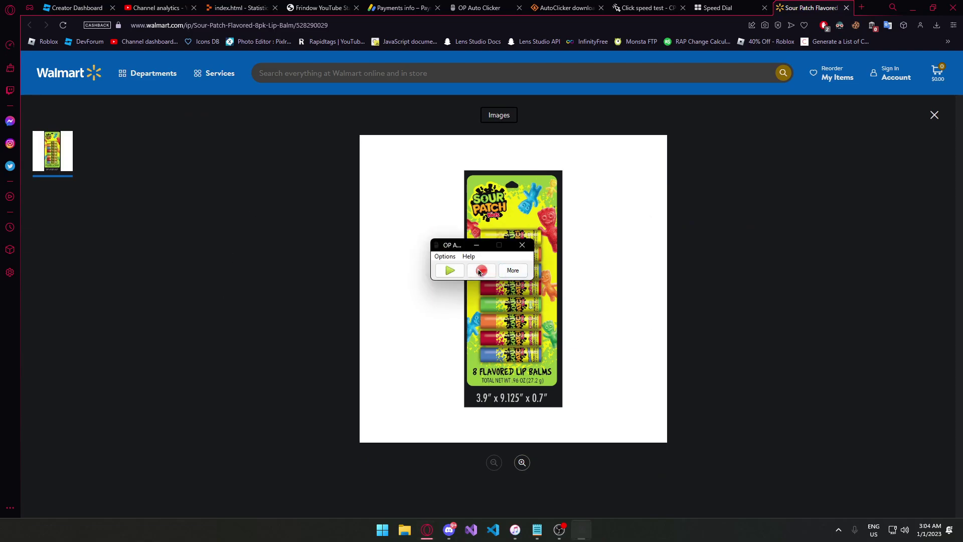
pyautogui.click(521, 245)
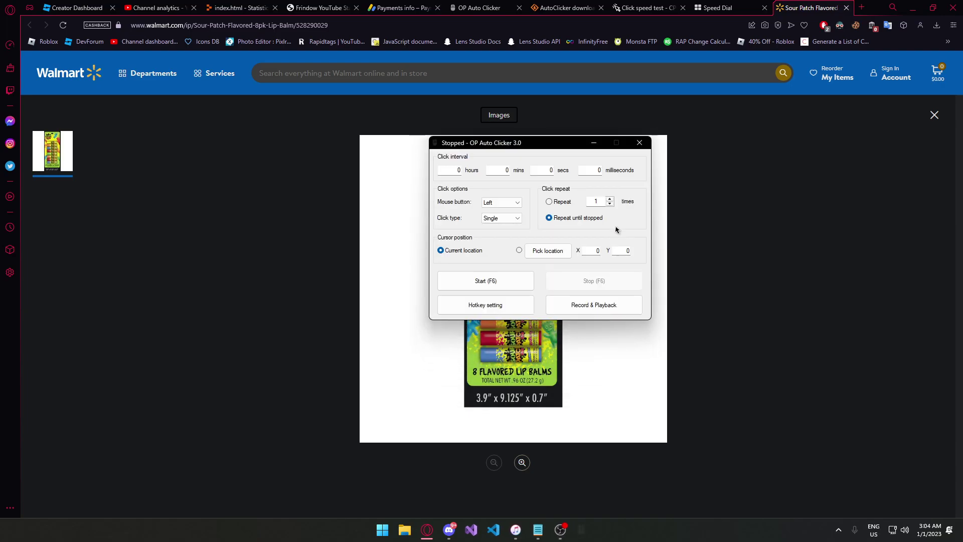
pyautogui.click(647, 143)
# Step: Close the Walmart tab and return to the 44 CPS click speed test result
pyautogui.hotkey('ctrl', 'w')
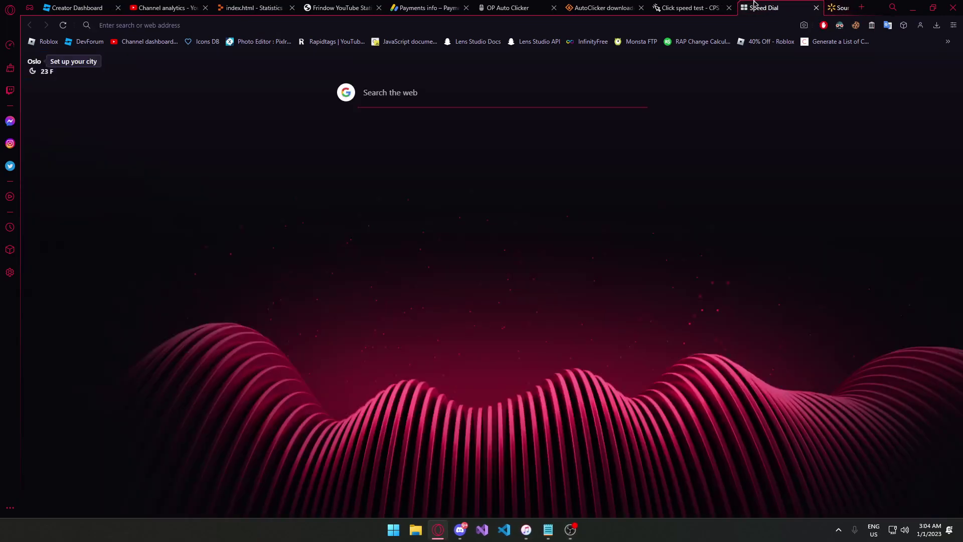
pyautogui.click(714, 6)
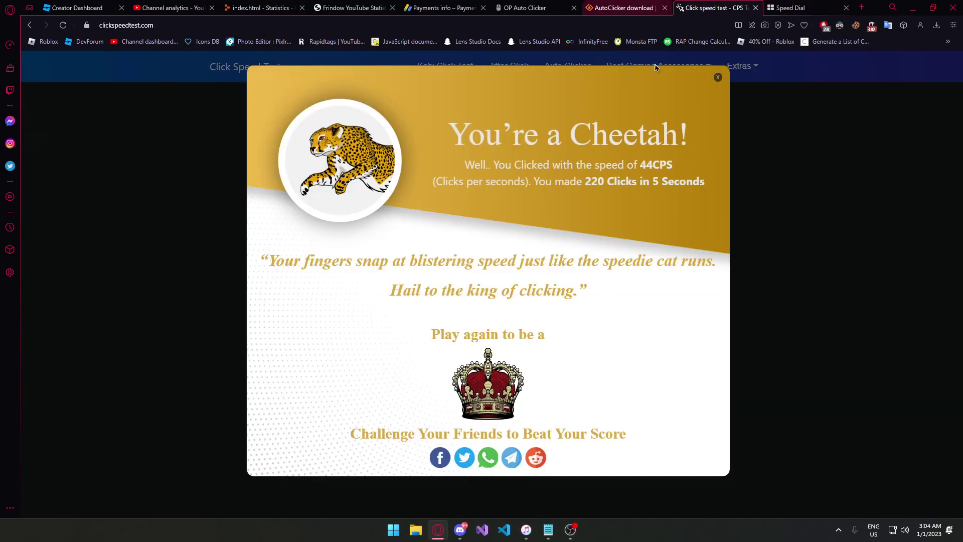